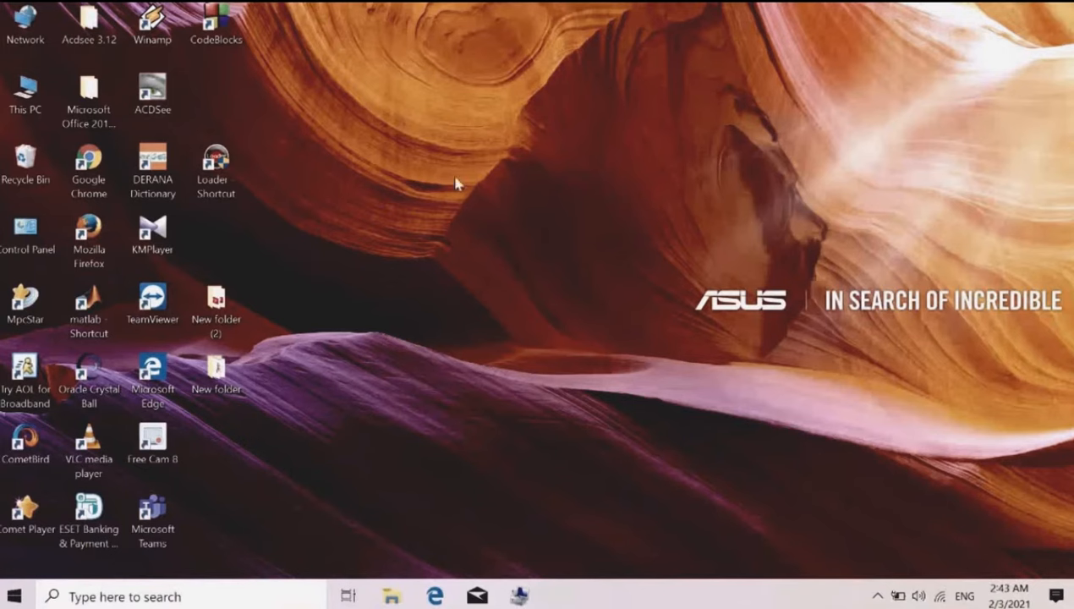
- Open Google Chrome, search Google for "zoom login" and open Zoom's Sign In page from the results
double_click(84, 174)
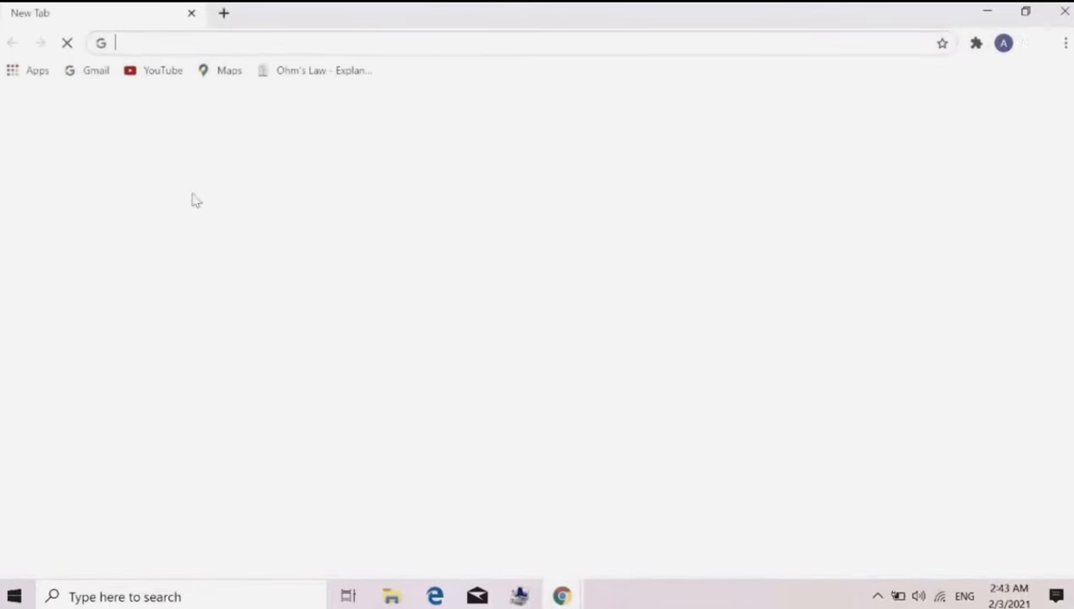
click(412, 356)
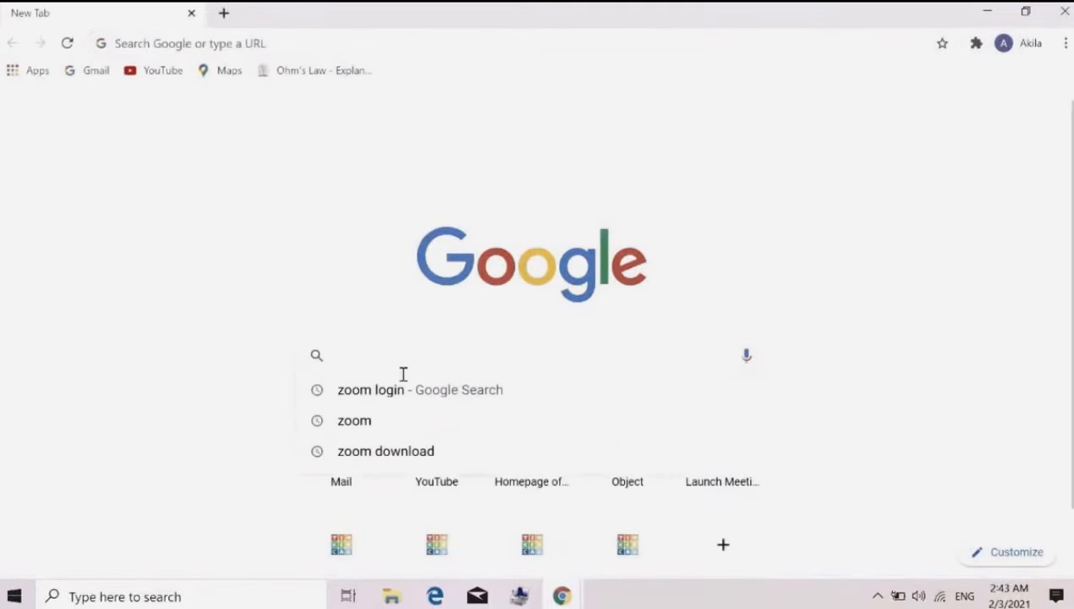
click(386, 390)
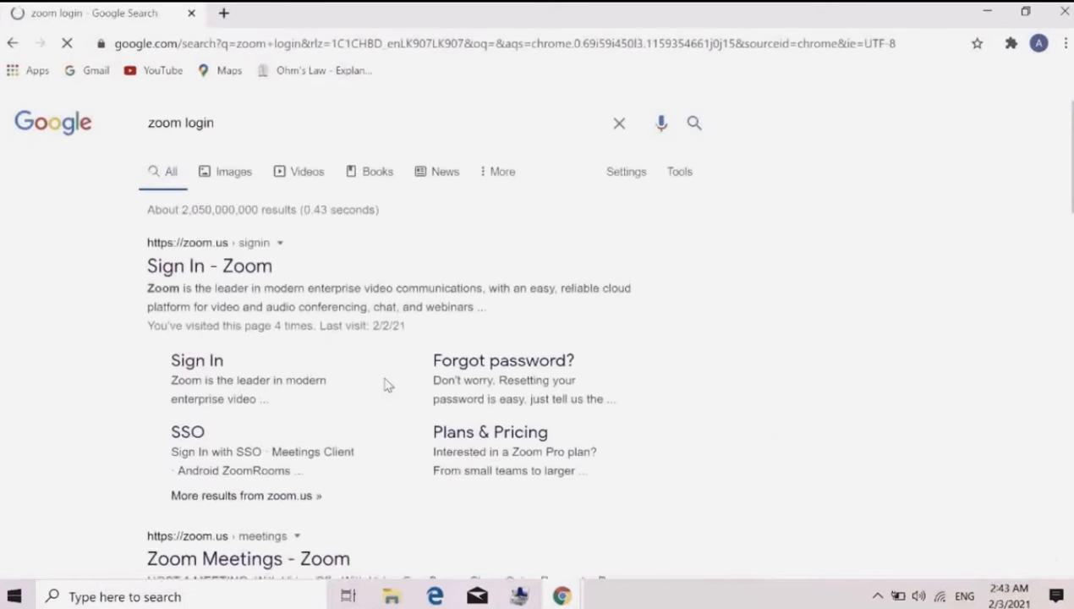
click(198, 364)
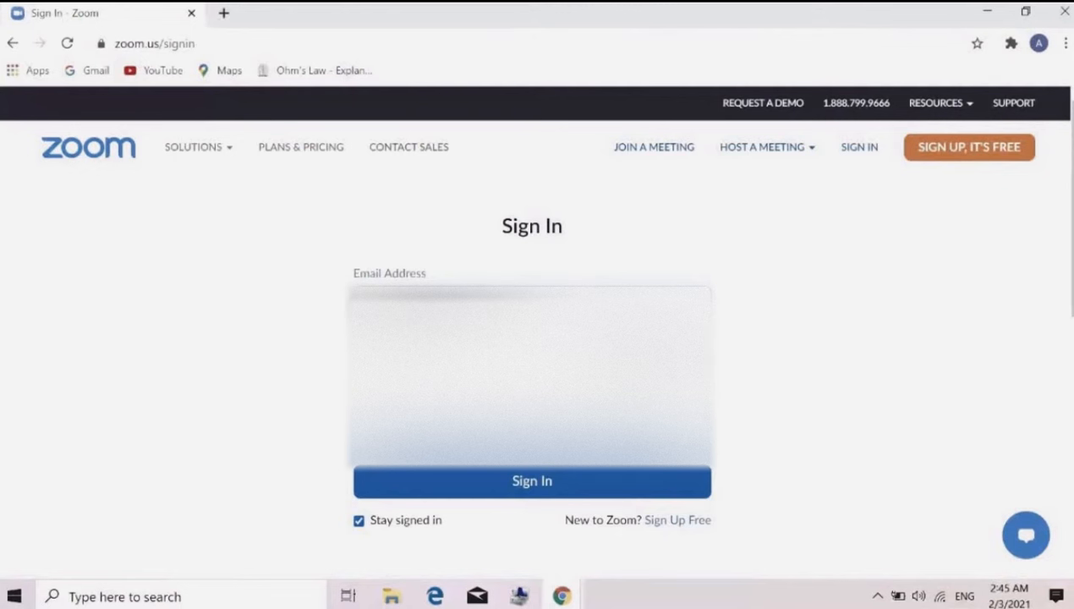
- Enter the account password on the Zoom sign-in page and sign in
click(392, 378)
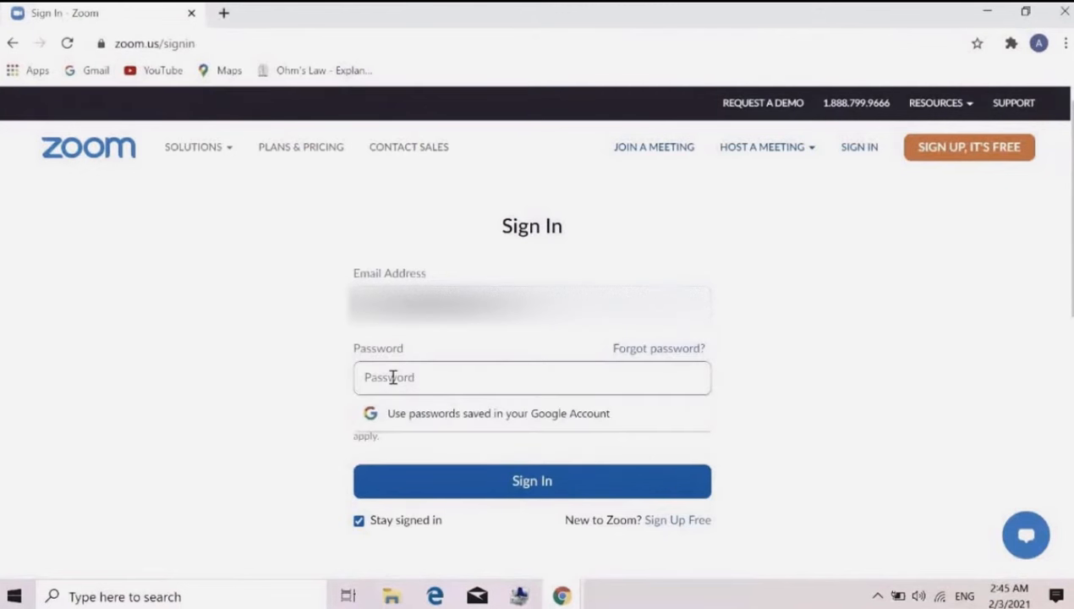
text(********)
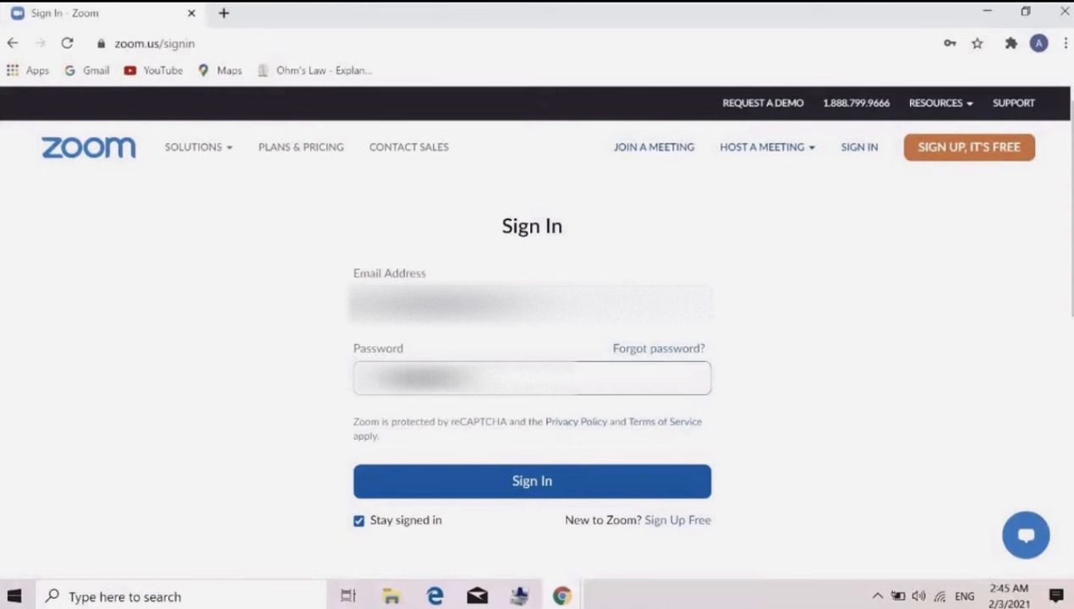
key(Return)
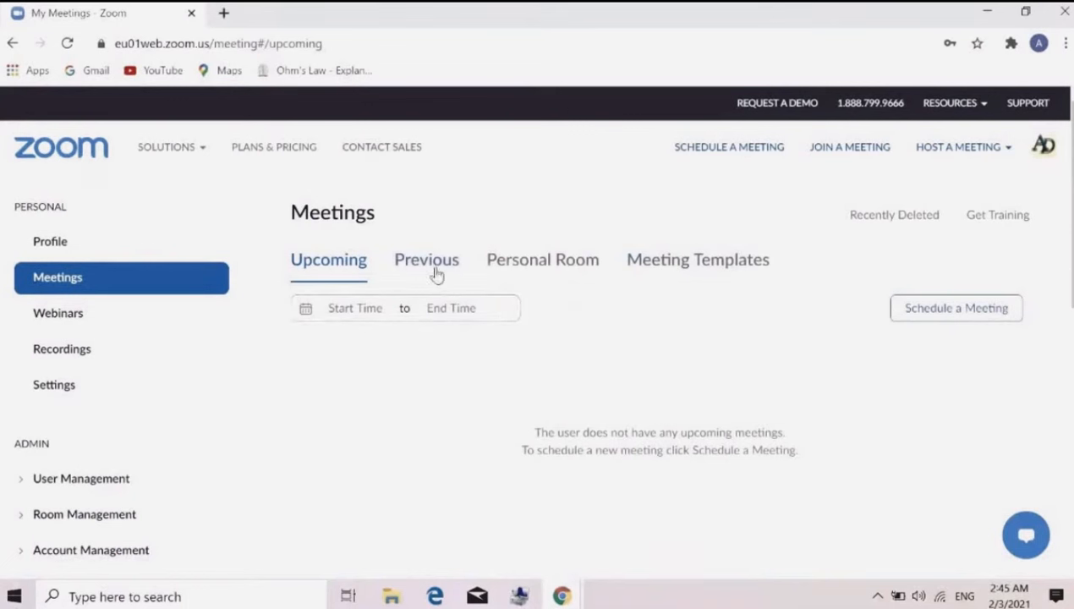
- View the Personal Room and Meeting Templates sections of Meetings and return to the Upcoming meetings
click(592, 263)
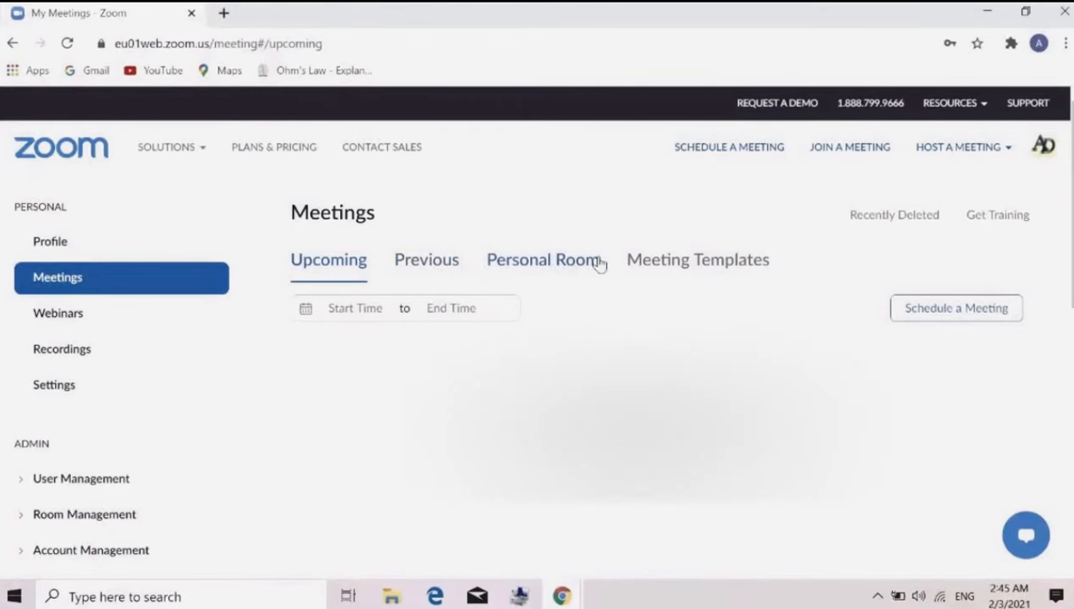
click(685, 265)
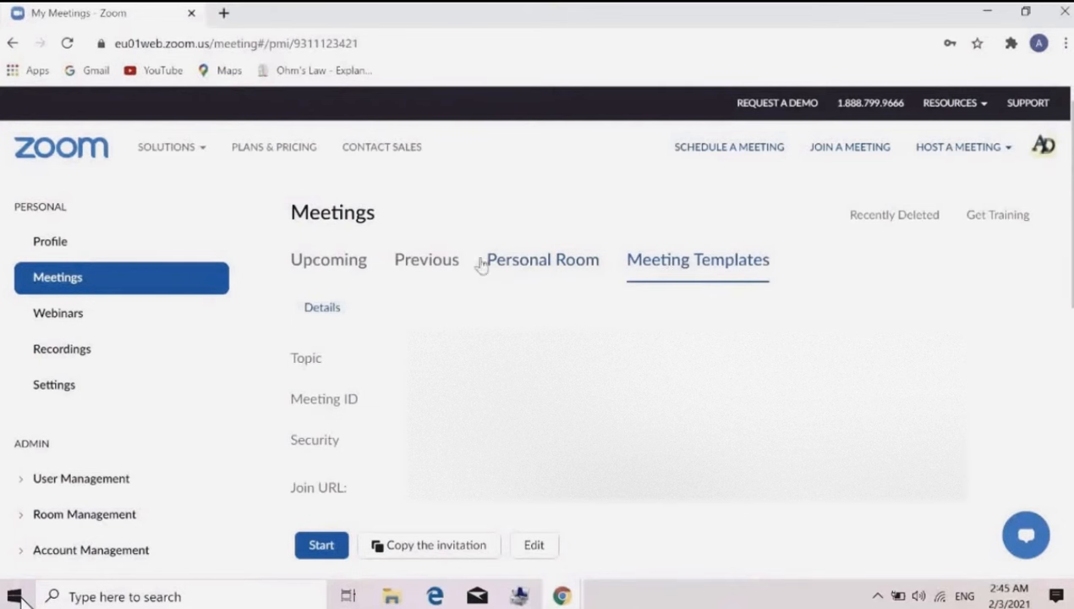
click(316, 278)
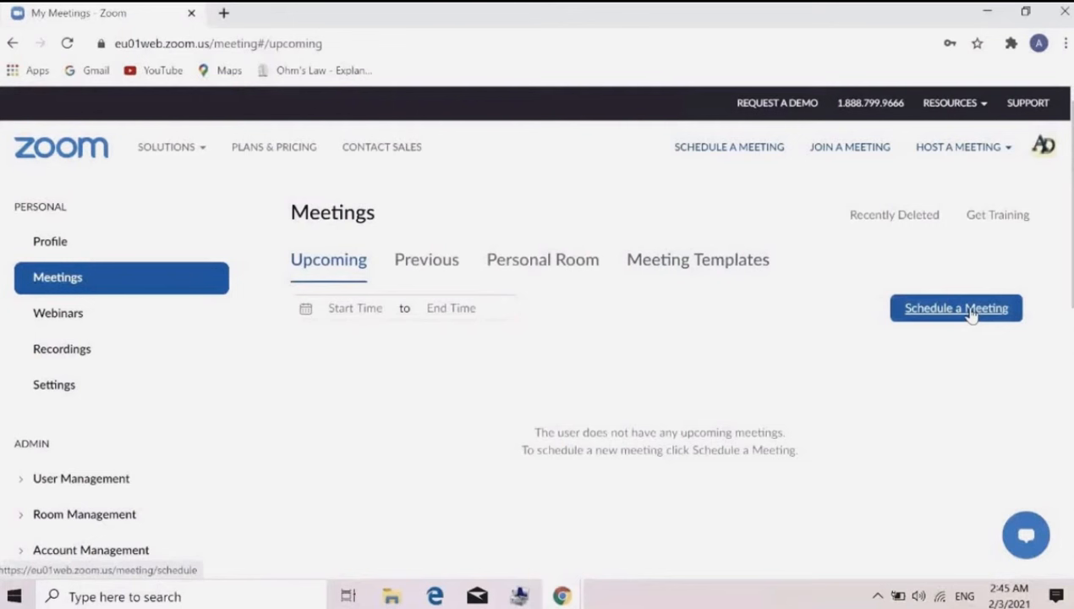
- Open the form for scheduling a new meeting and look through all of its options
click(971, 311)
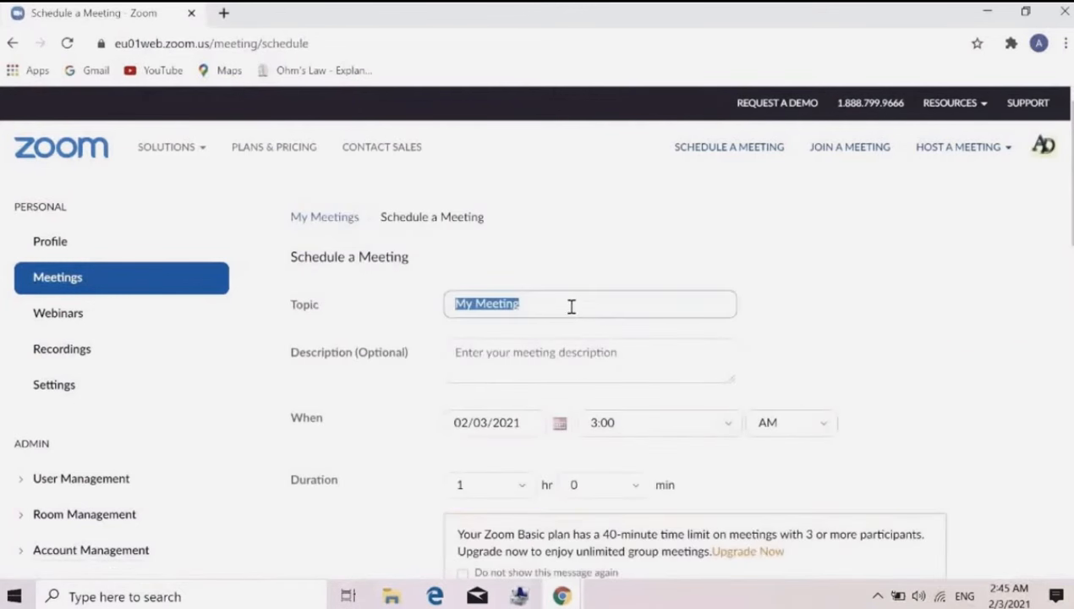
scroll(572, 307, down, 2)
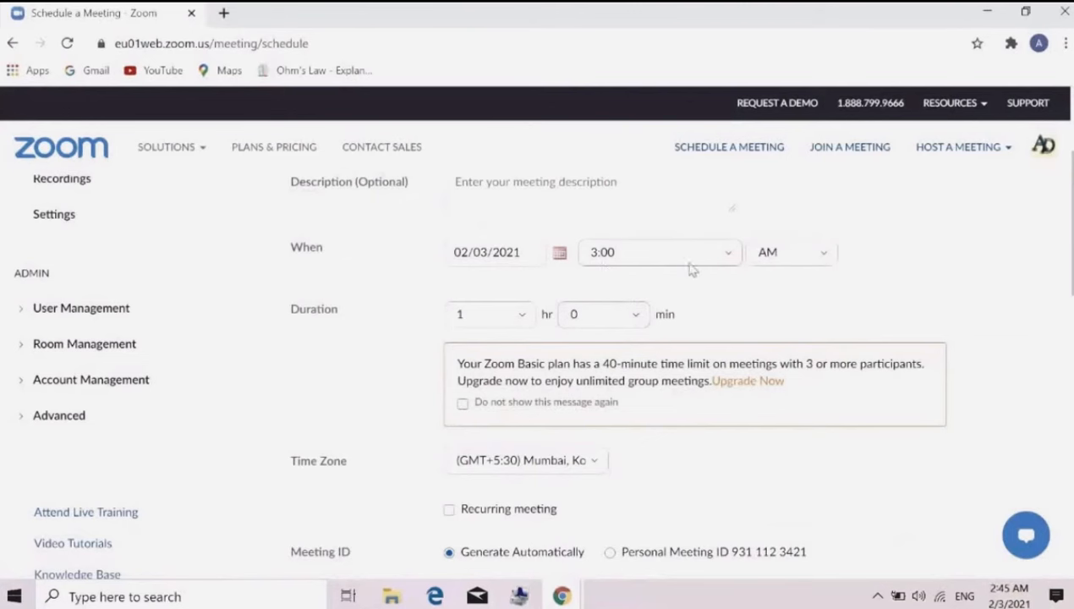
scroll(692, 279, down, 8)
scroll(691, 287, down, 10)
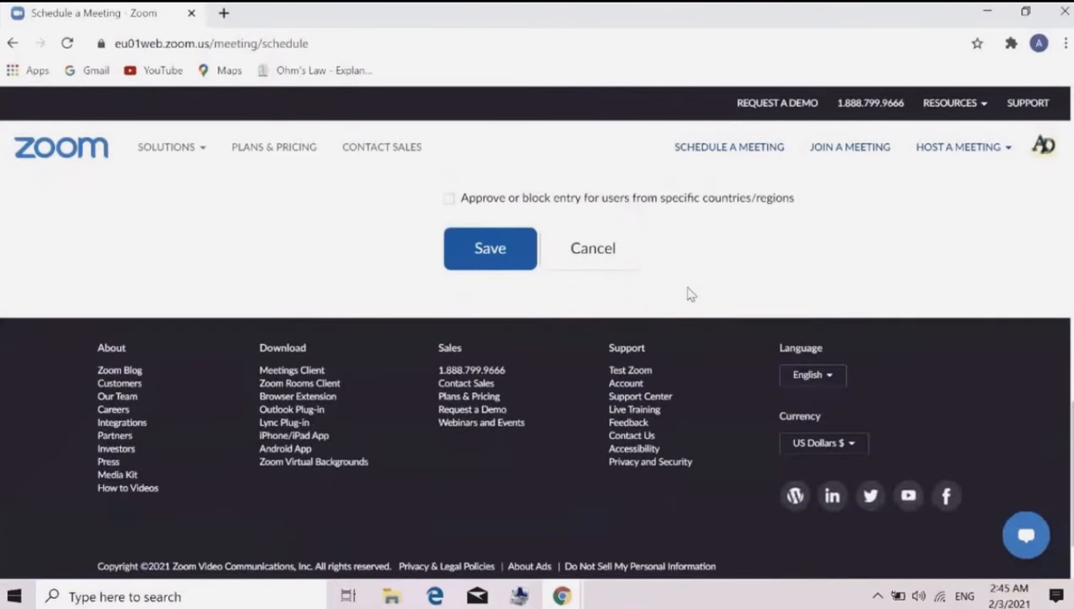
scroll(691, 293, up, 18)
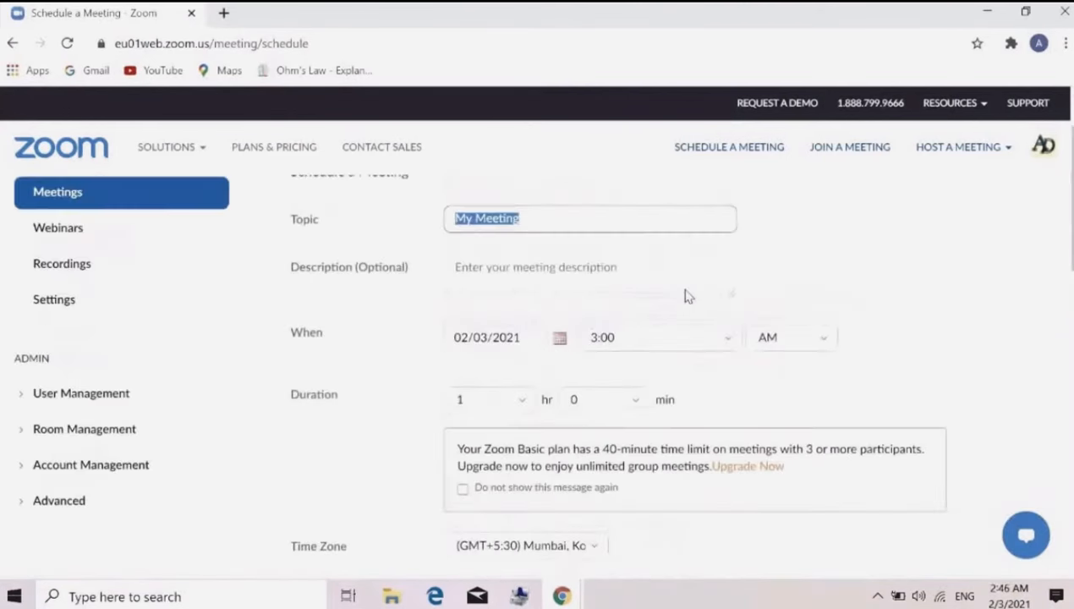
scroll(688, 296, up, 1)
click(589, 251)
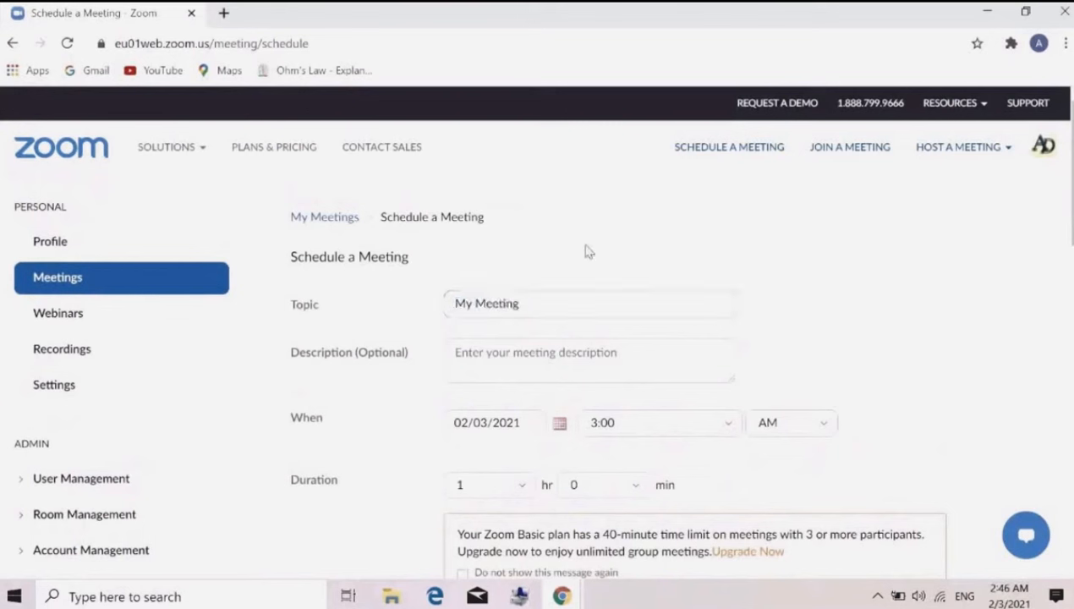
- Review the meeting options in the Zoom account settings, and close the browser page
click(68, 388)
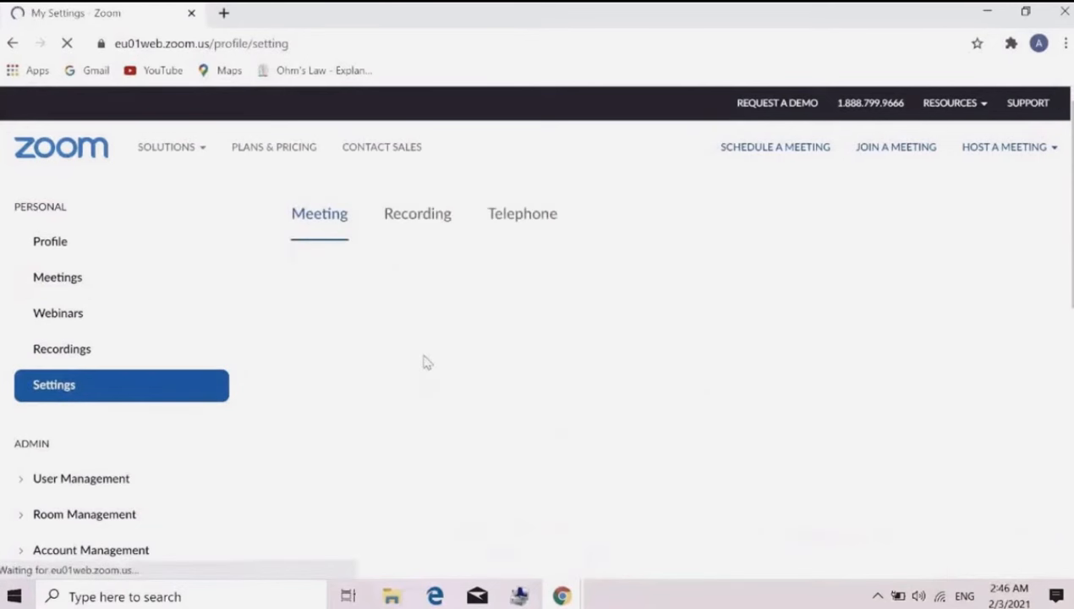
scroll(484, 325, down, 5)
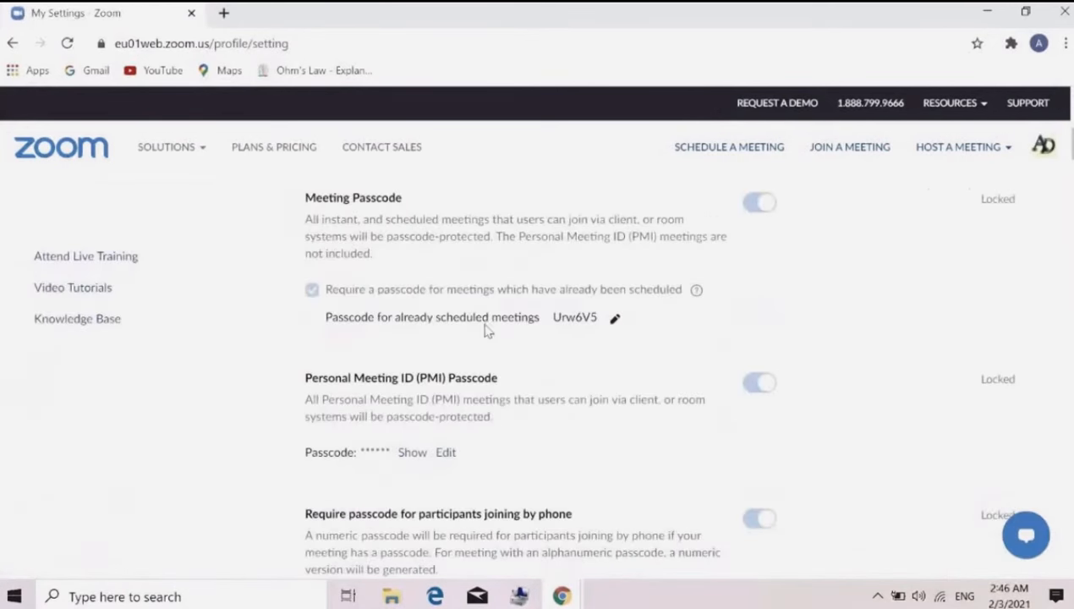
scroll(487, 328, down, 15)
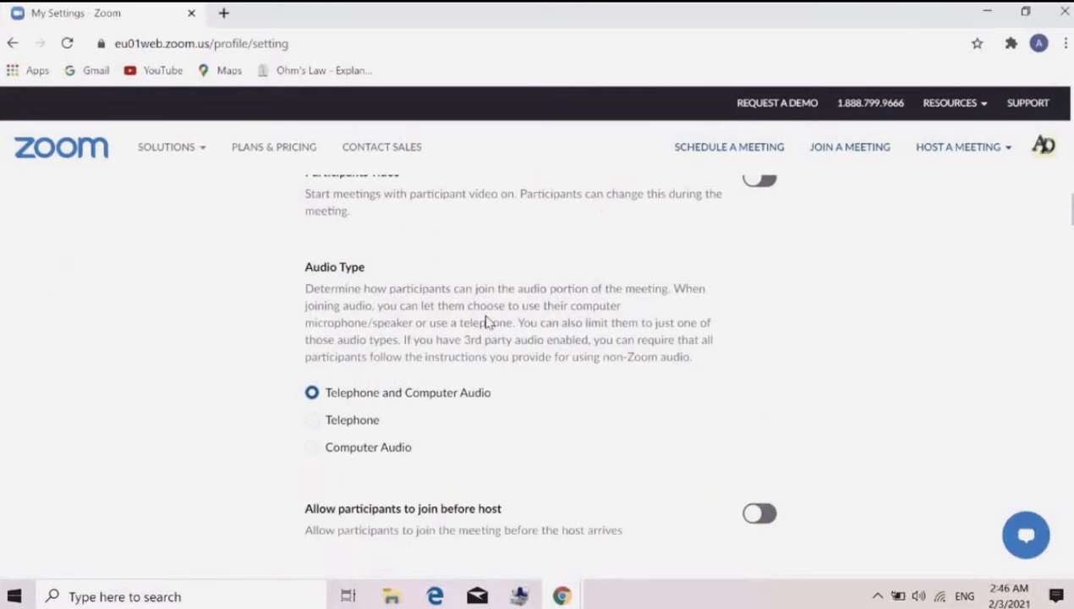
scroll(486, 322, down, 20)
scroll(488, 320, down, 15)
scroll(488, 300, down, 3)
click(1065, 12)
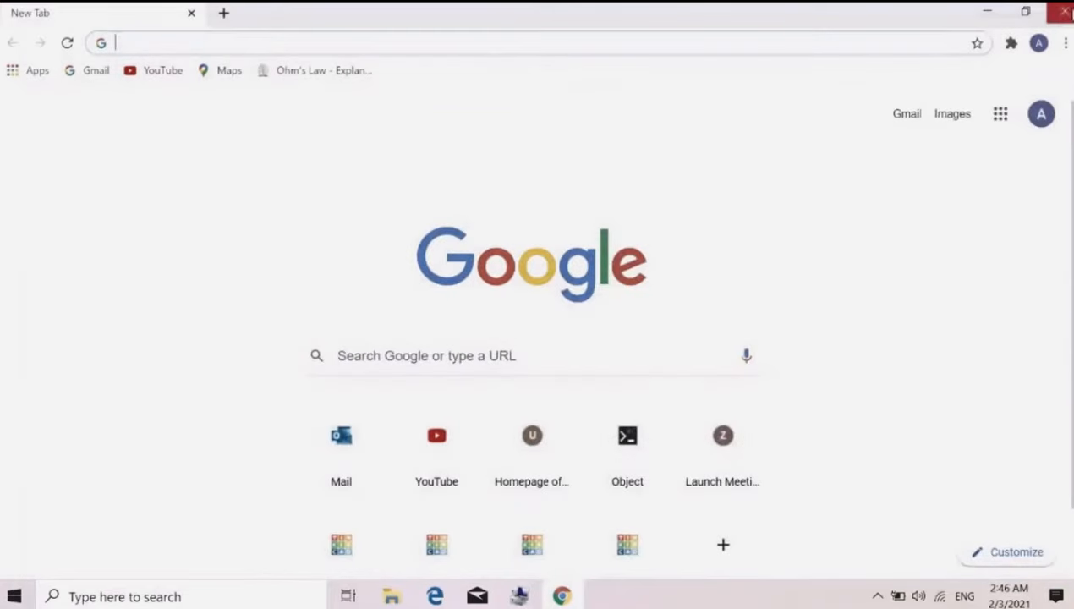
click(988, 14)
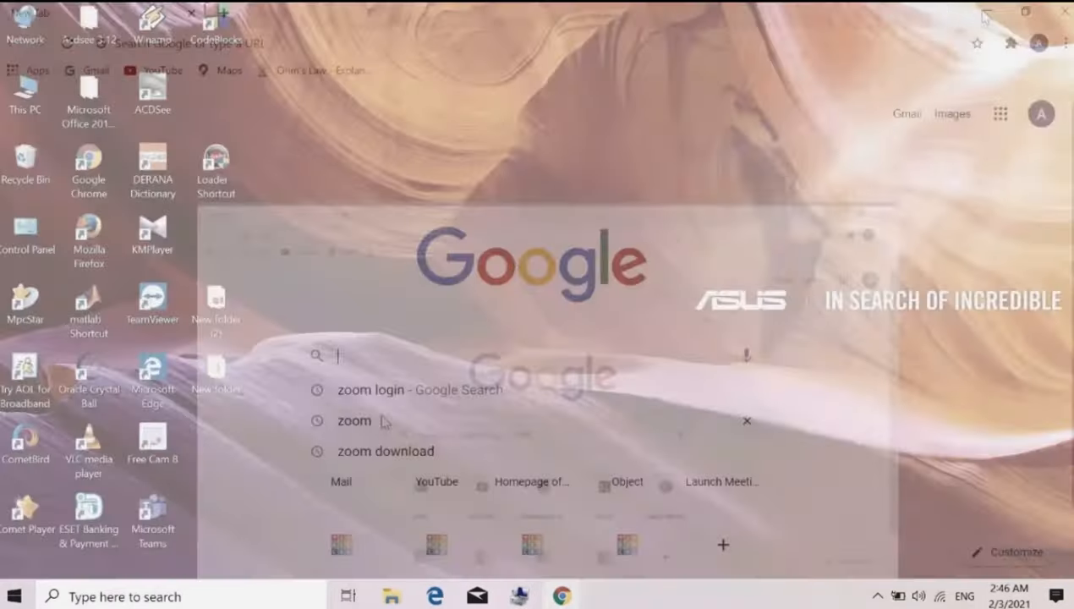
- Search Google for "zoom" and download Zoom Client for Meetings from Zoom's Download Center
click(378, 420)
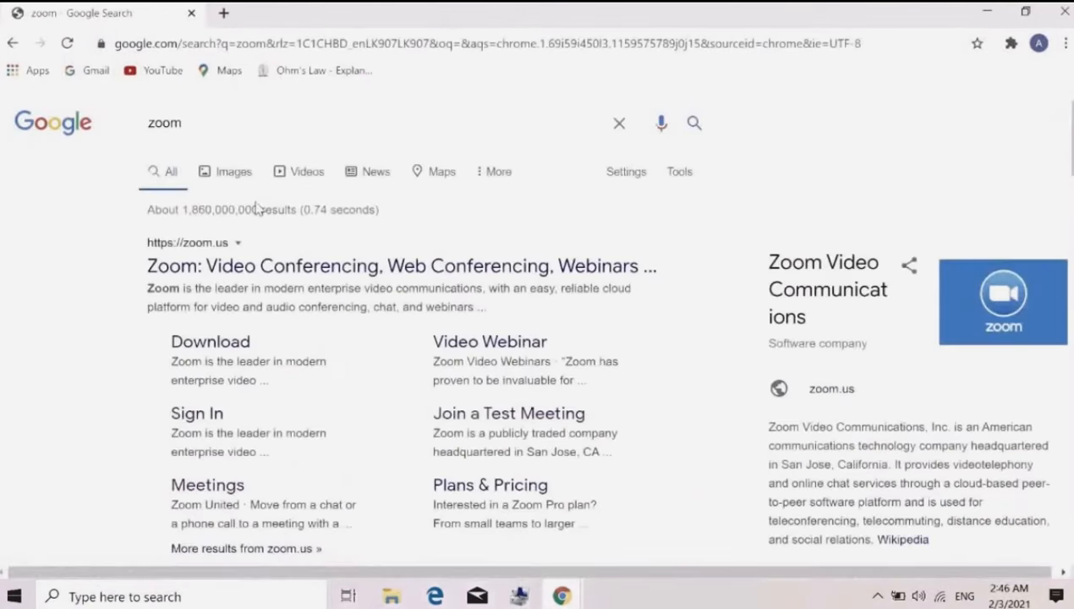
click(205, 346)
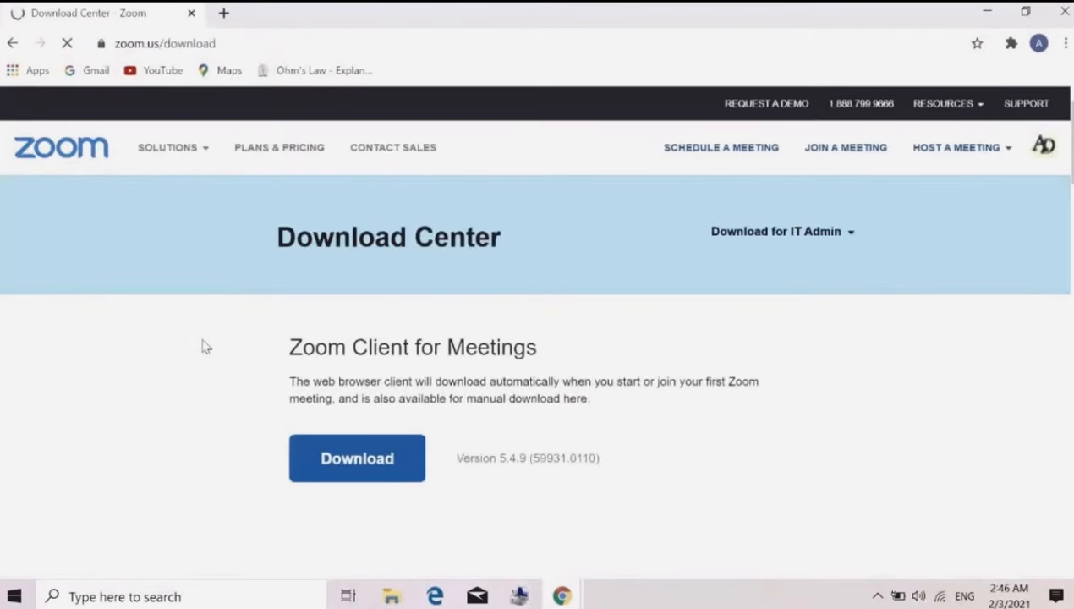
click(358, 473)
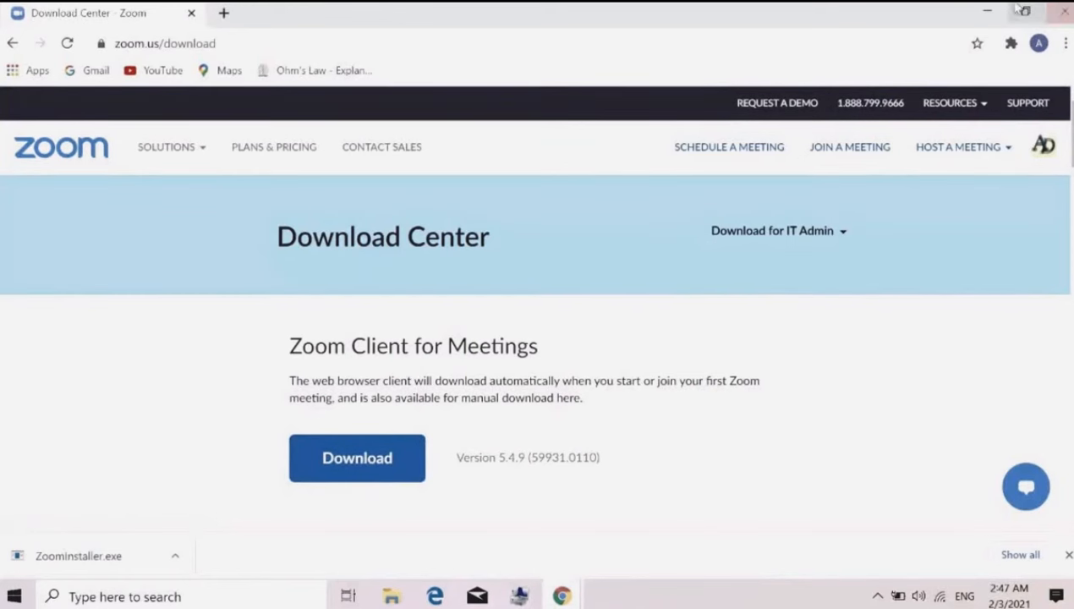
- Switch to File Explorer, open the Downloads folder and run ZoomInstaller to install the Zoom client
click(984, 13)
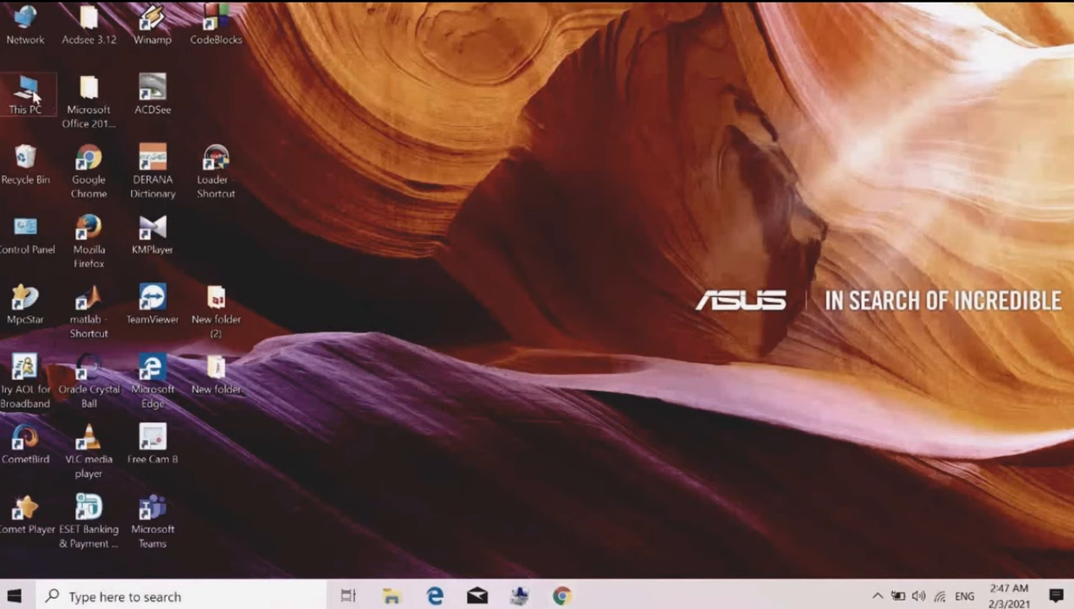
double_click(3, 95)
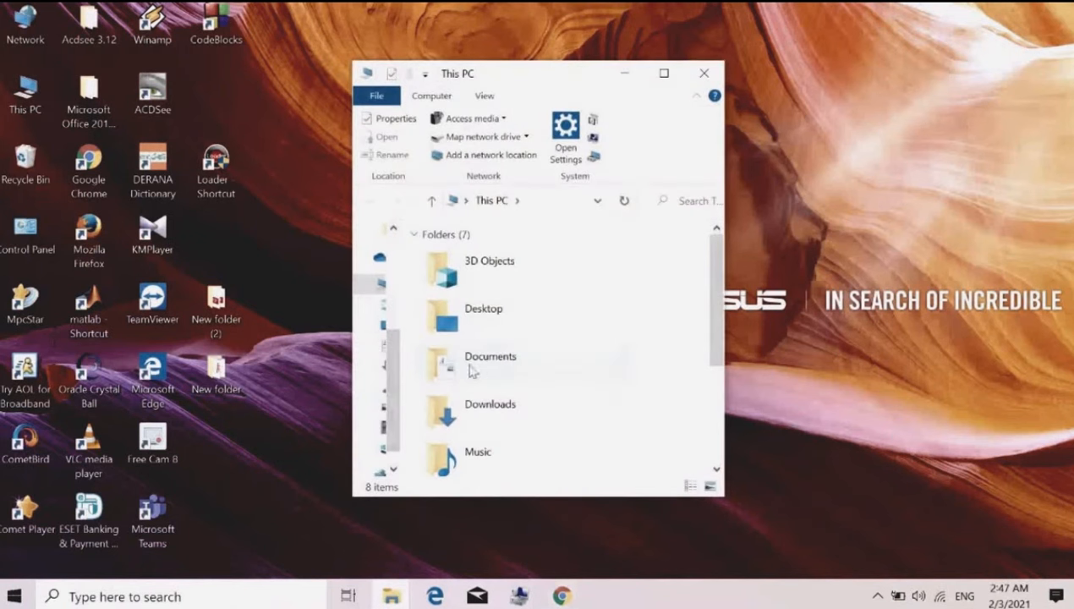
double_click(482, 402)
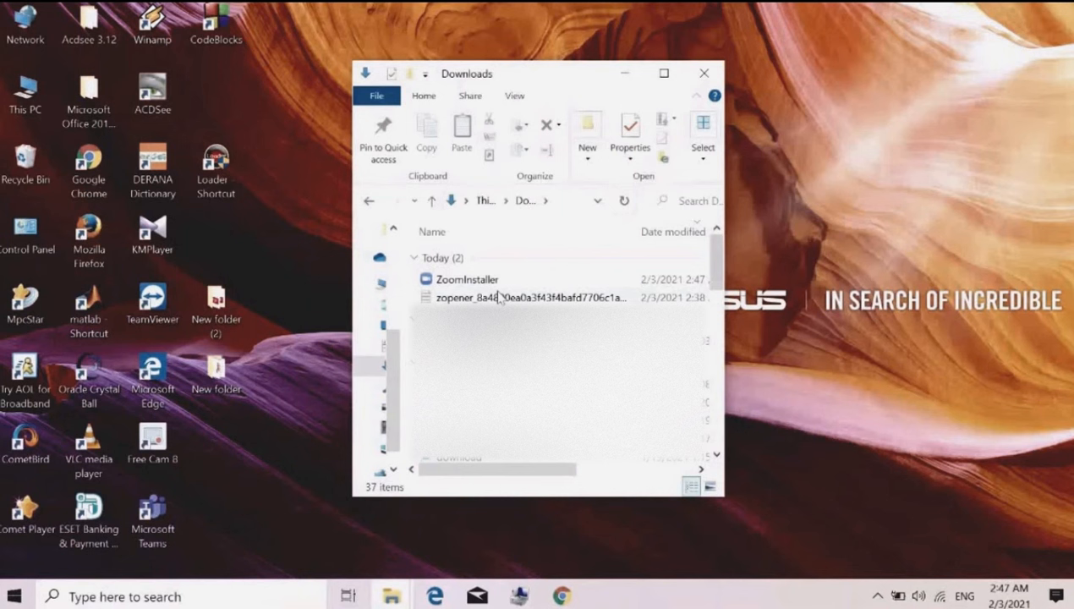
click(496, 285)
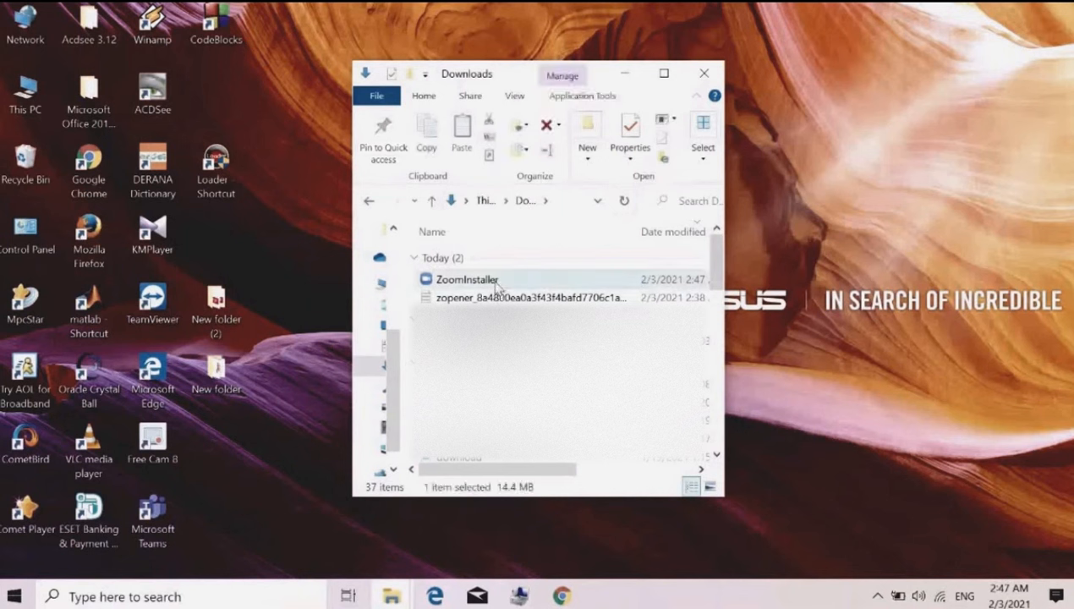
double_click(496, 282)
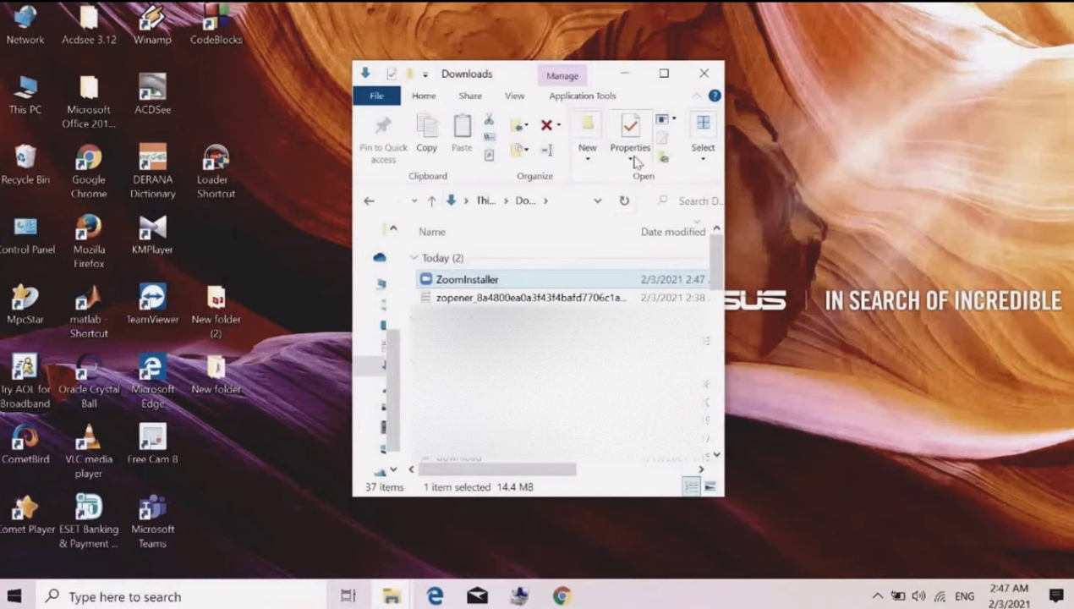
click(671, 78)
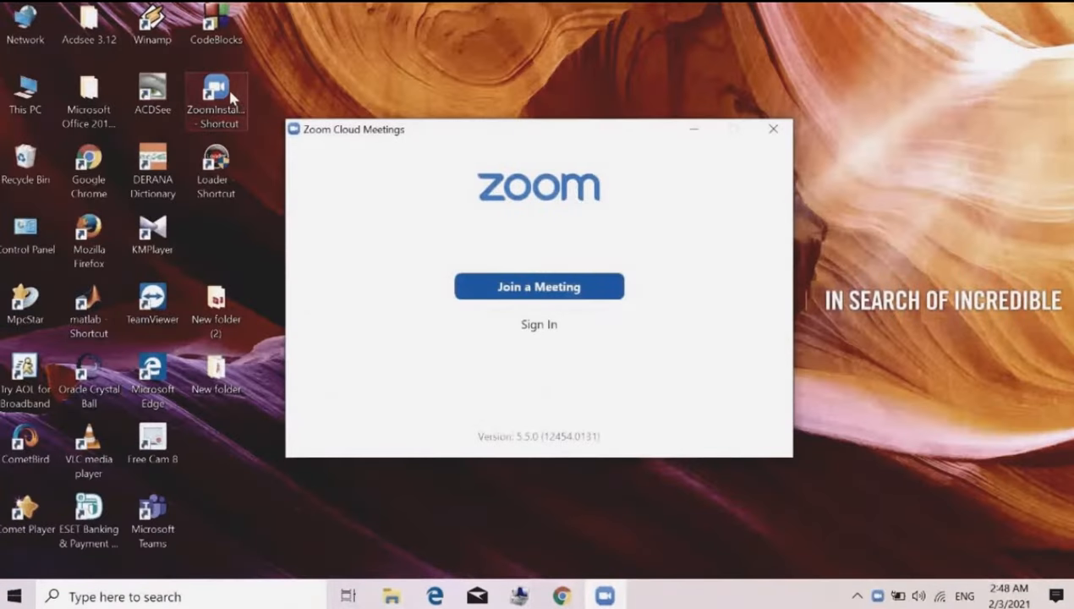
- Open the account sign-in form in the Zoom desktop client
click(552, 329)
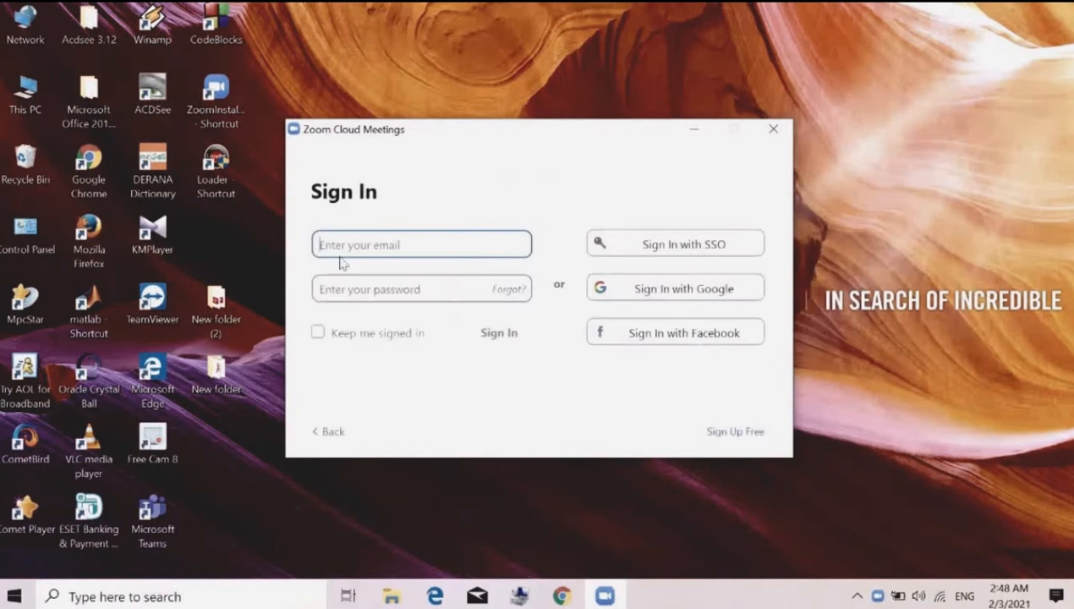